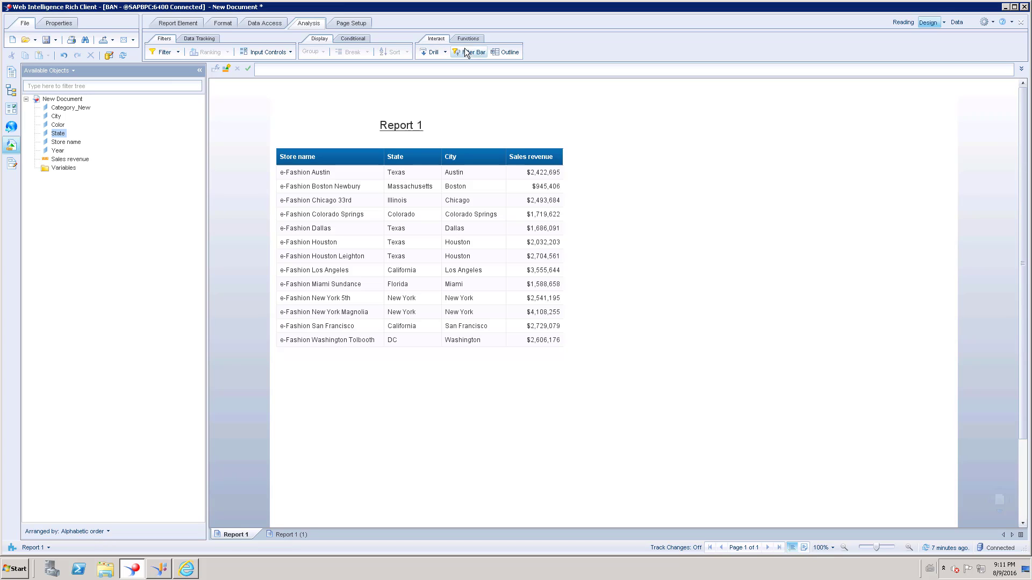
Turn on the Filter Bar above Report 1's unfiltered store revenue table.
click(479, 54)
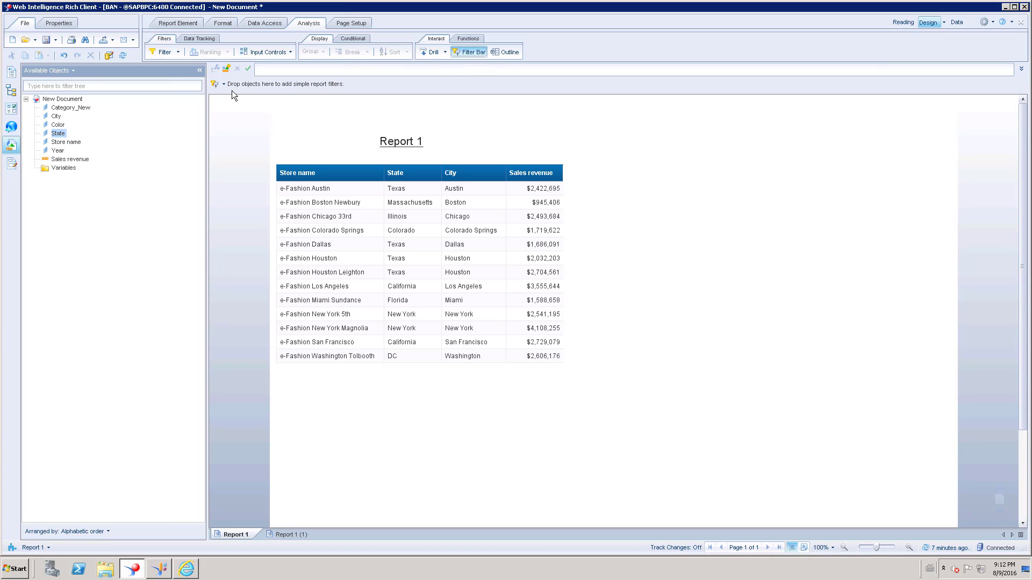
click(310, 191)
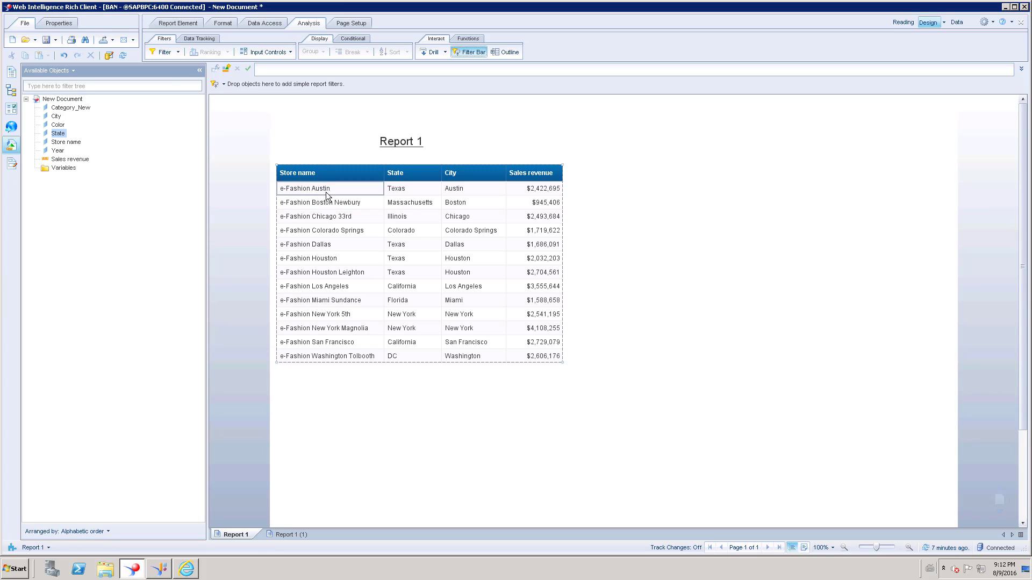
click(301, 127)
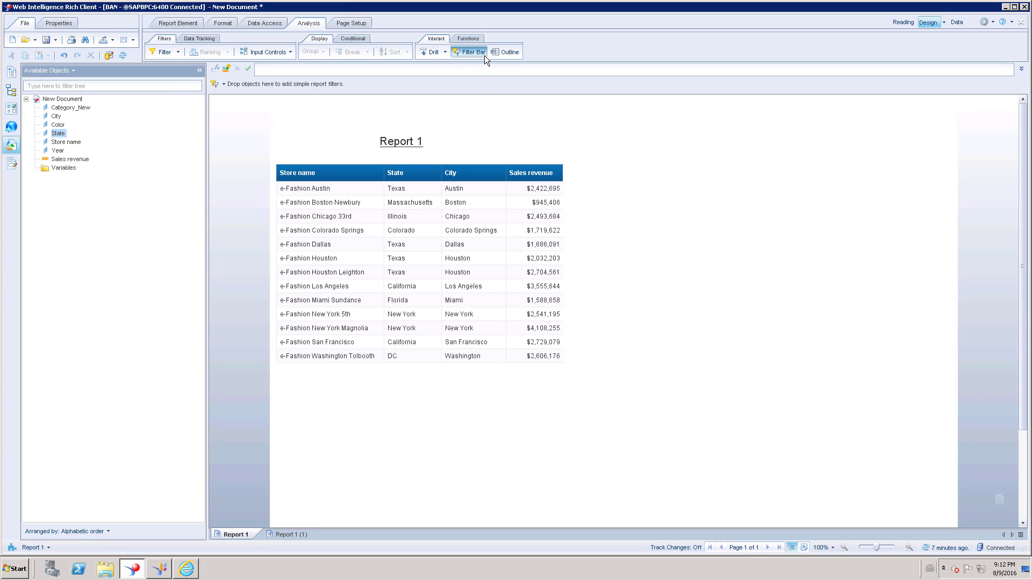
click(471, 230)
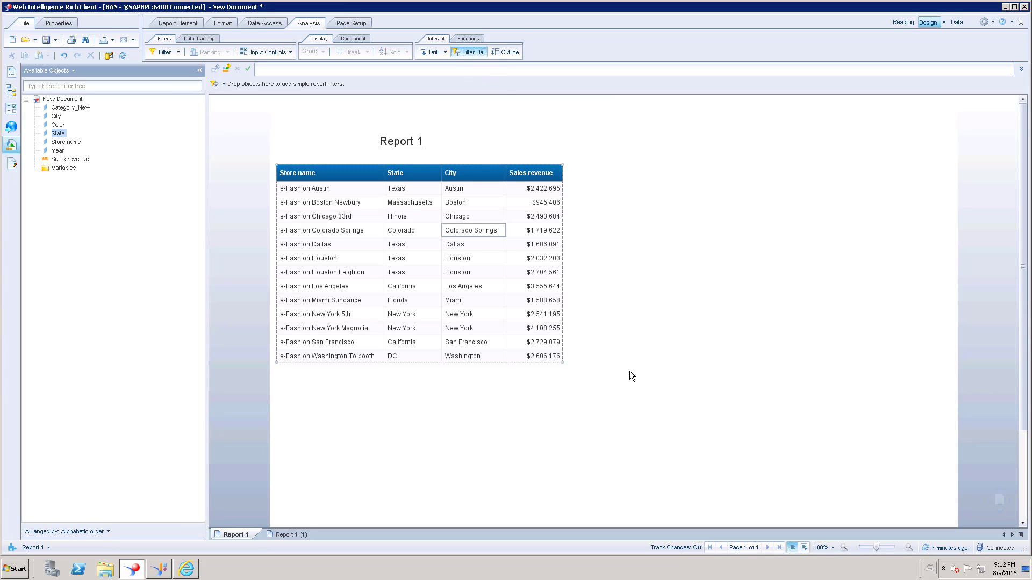
click(643, 393)
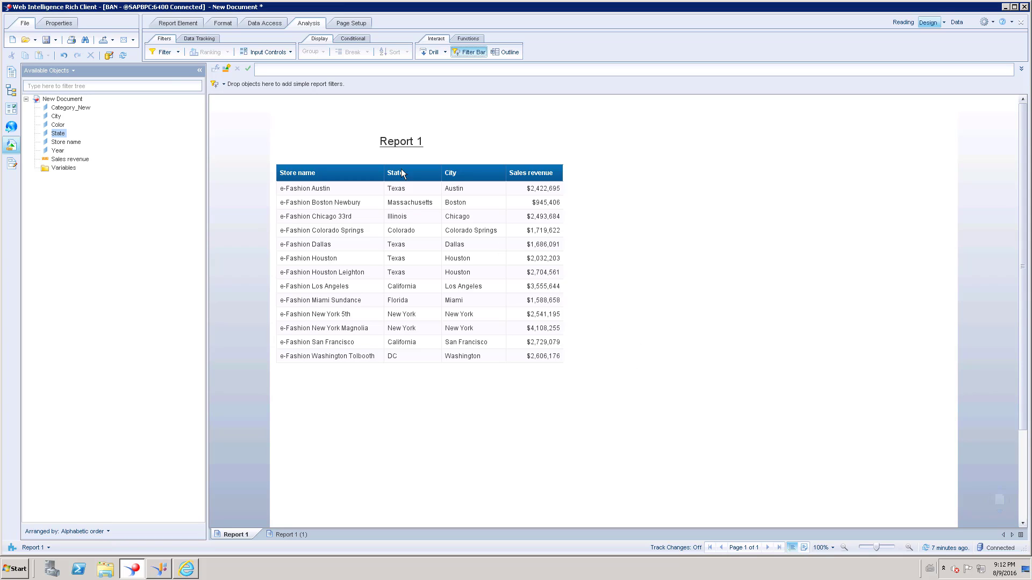
Add a State filter to the filter bar.
click(223, 85)
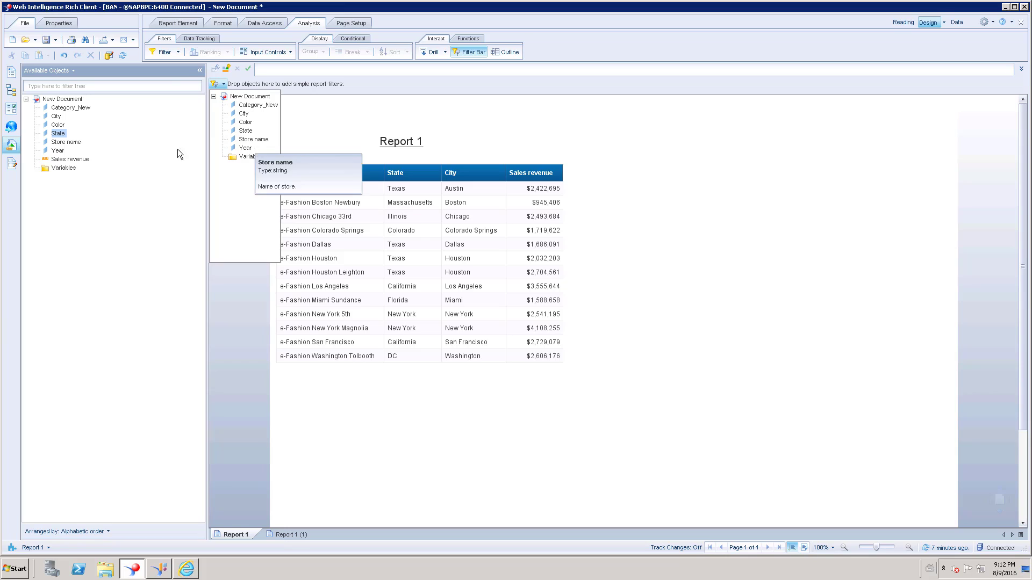
click(117, 200)
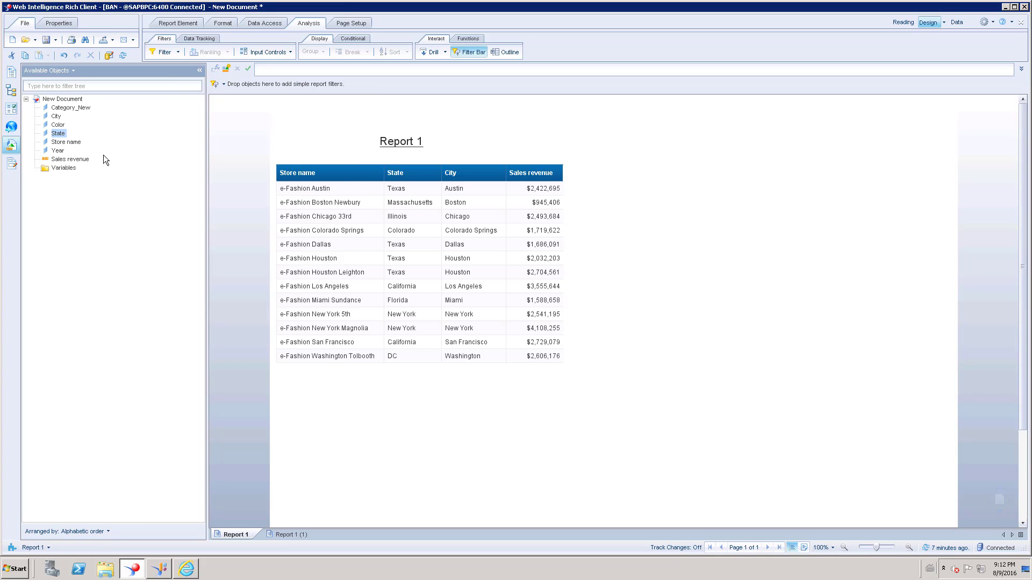
click(224, 85)
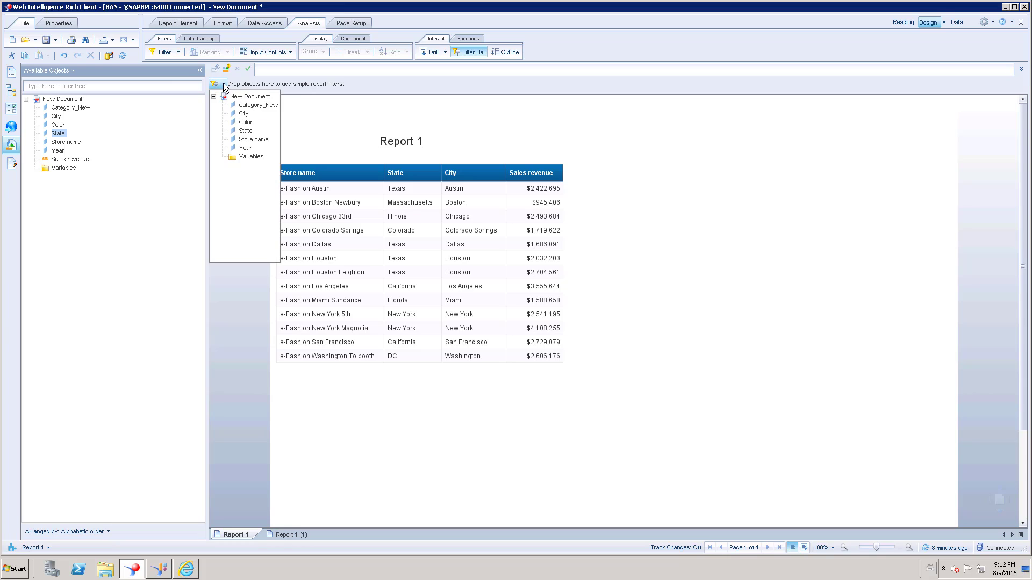
click(246, 132)
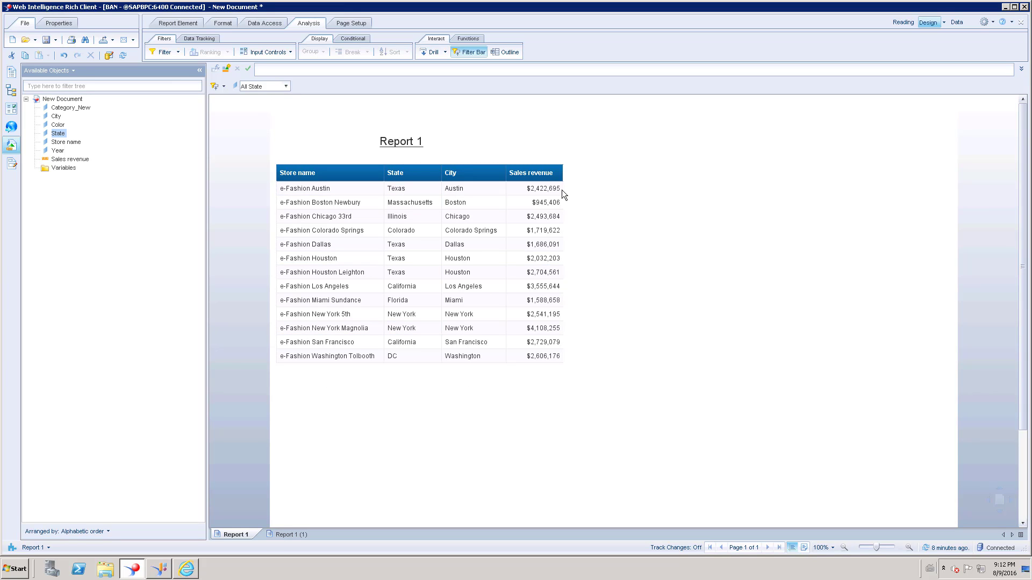
Set the State filter to DC so only Washington Tolbooth remains.
click(286, 87)
drag(289, 109, 289, 156)
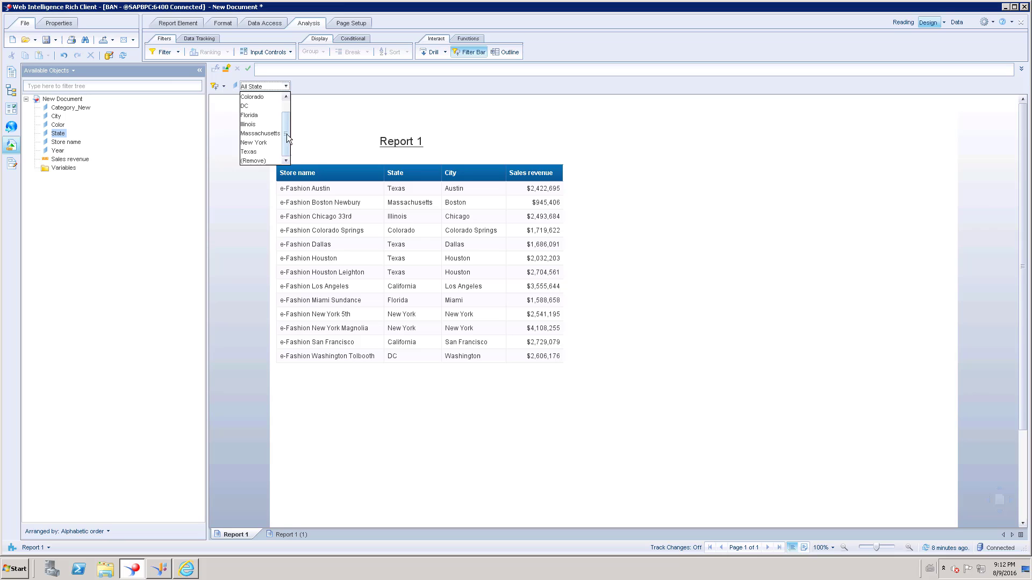
scroll(248, 129, up, 1)
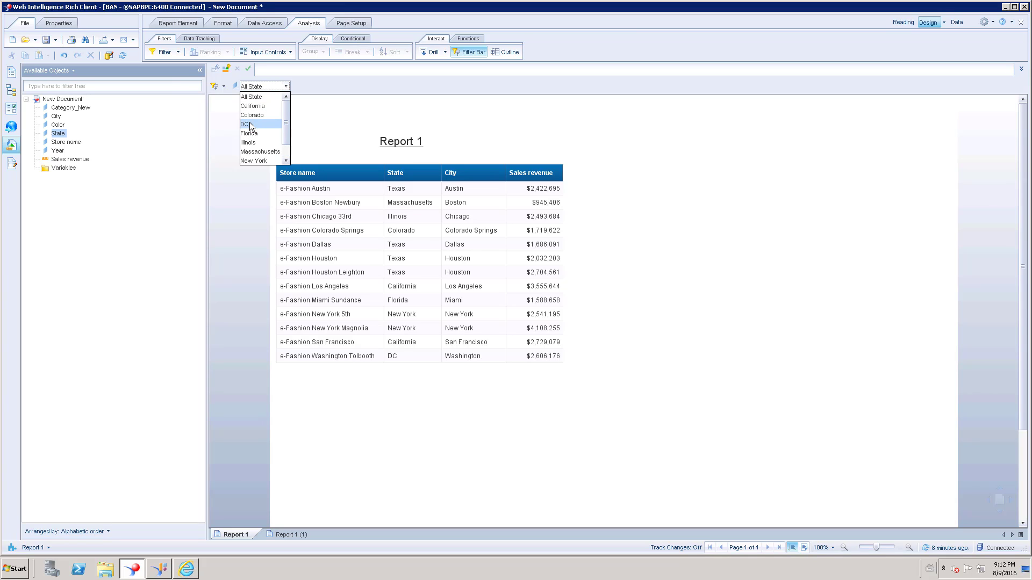
click(253, 126)
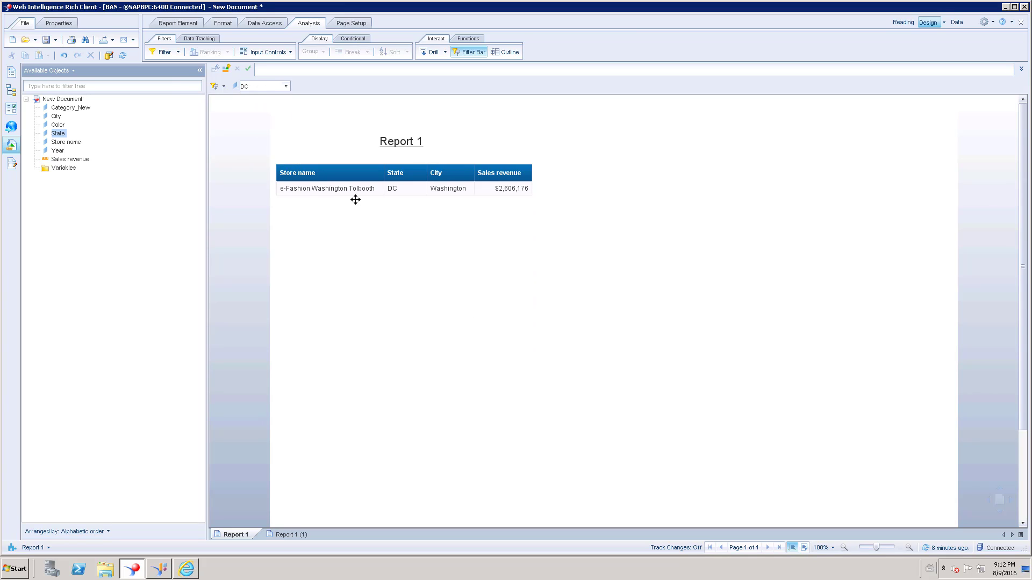
click(490, 172)
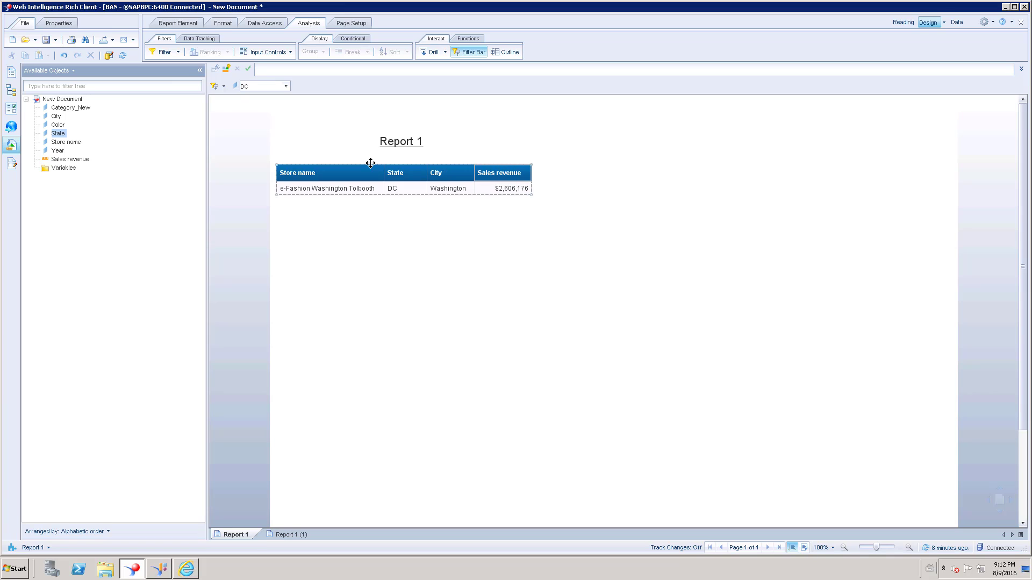
click(329, 143)
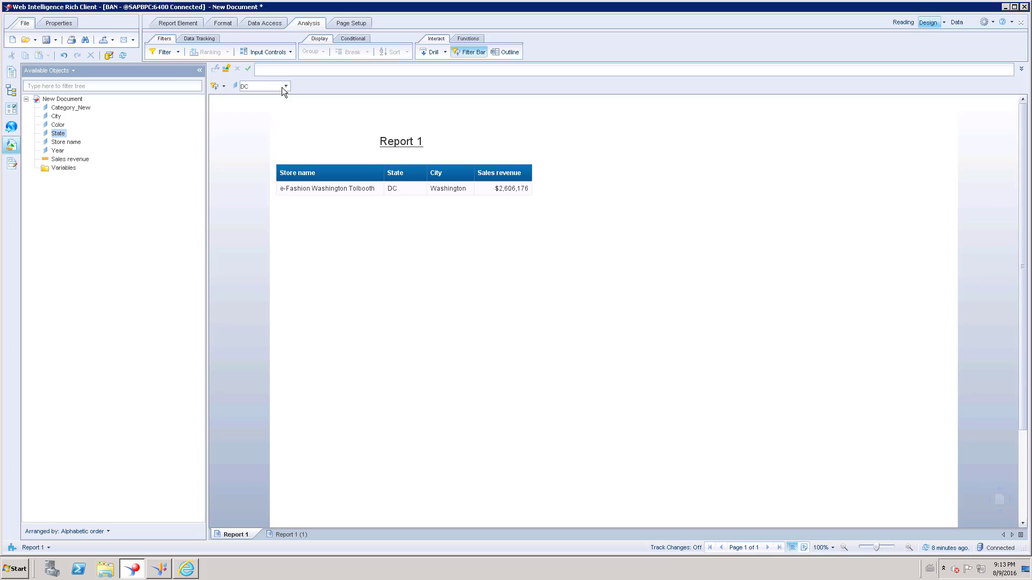
Choose (Remove) in the DC State filter so all thirteen stores show again.
click(224, 86)
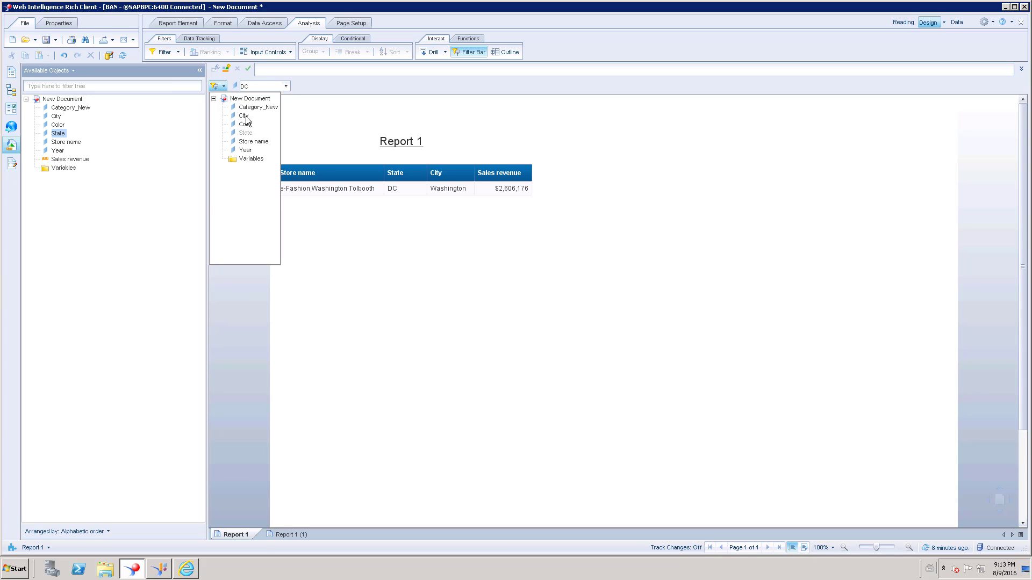
click(287, 86)
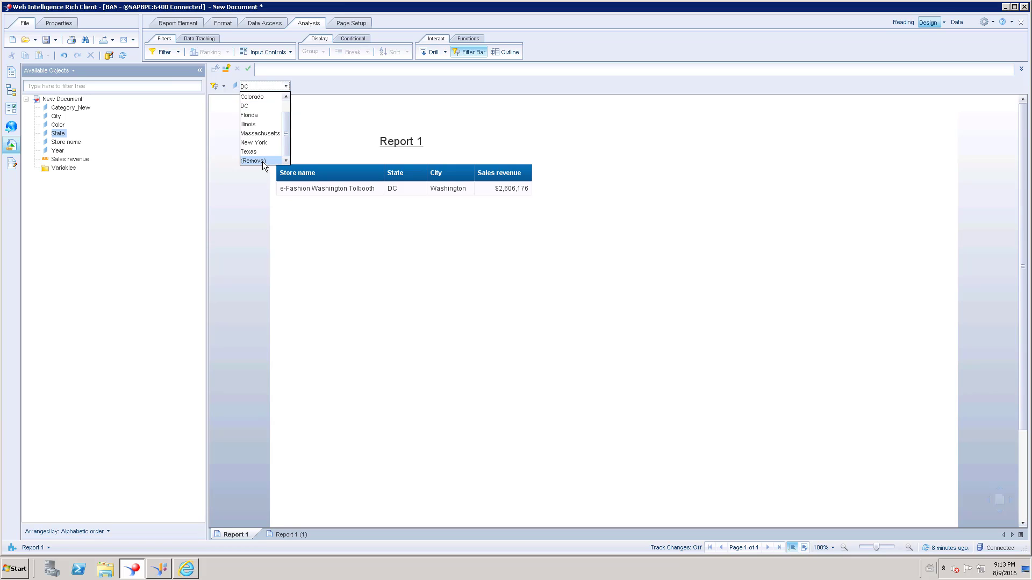
click(289, 111)
click(288, 134)
click(256, 160)
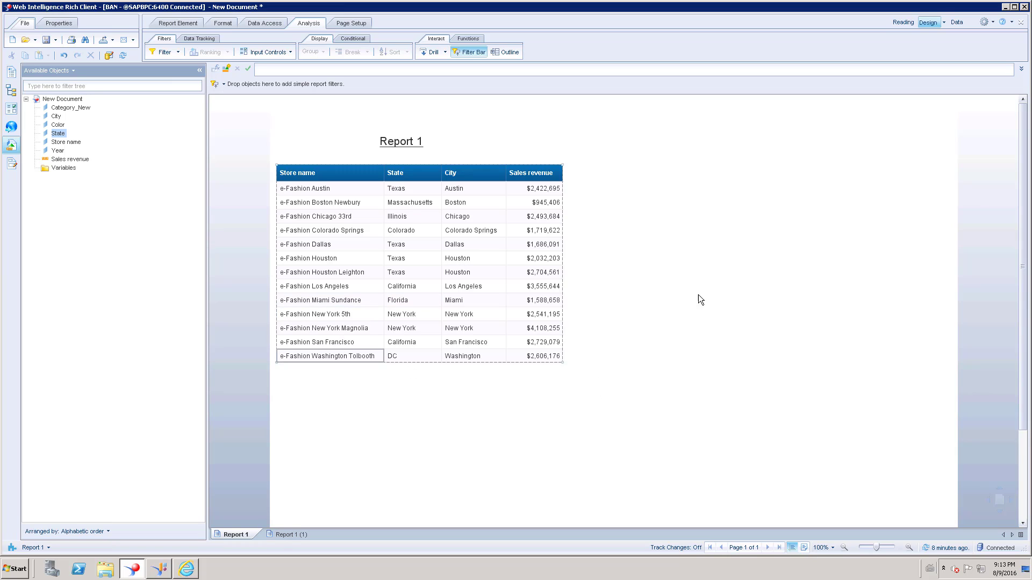
Add City, State and Store name filters to the filter bar.
click(223, 85)
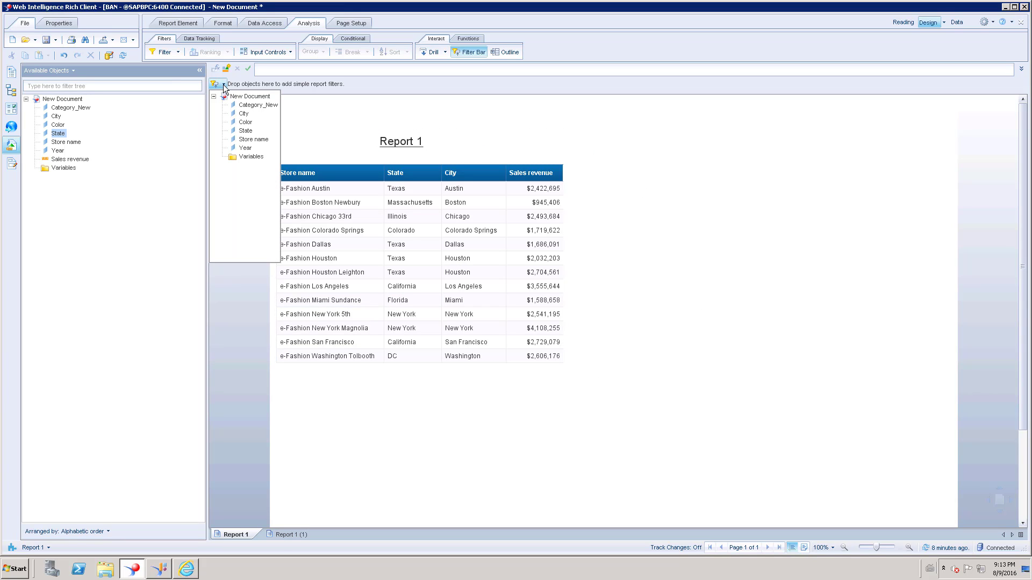
click(245, 113)
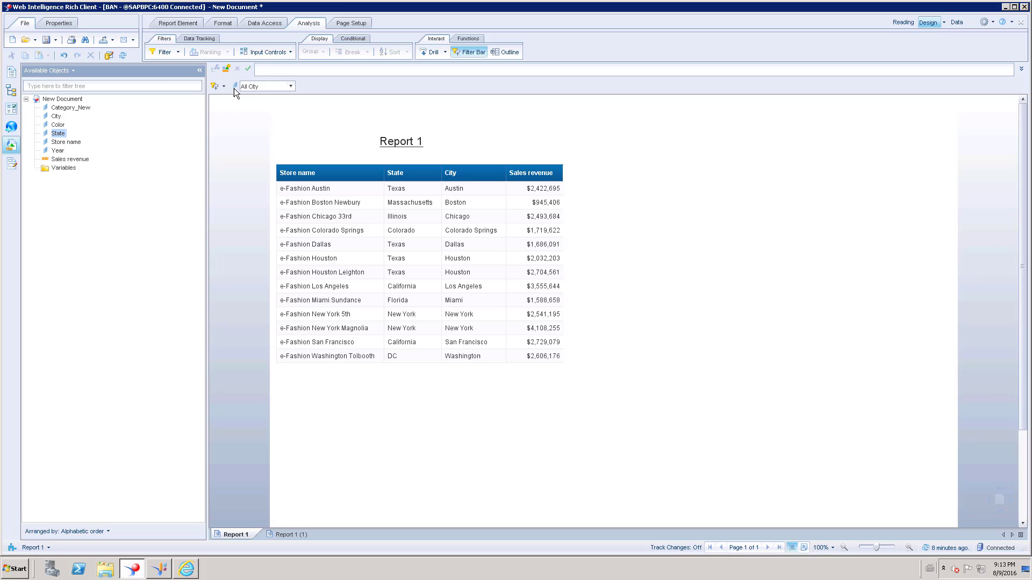
click(224, 85)
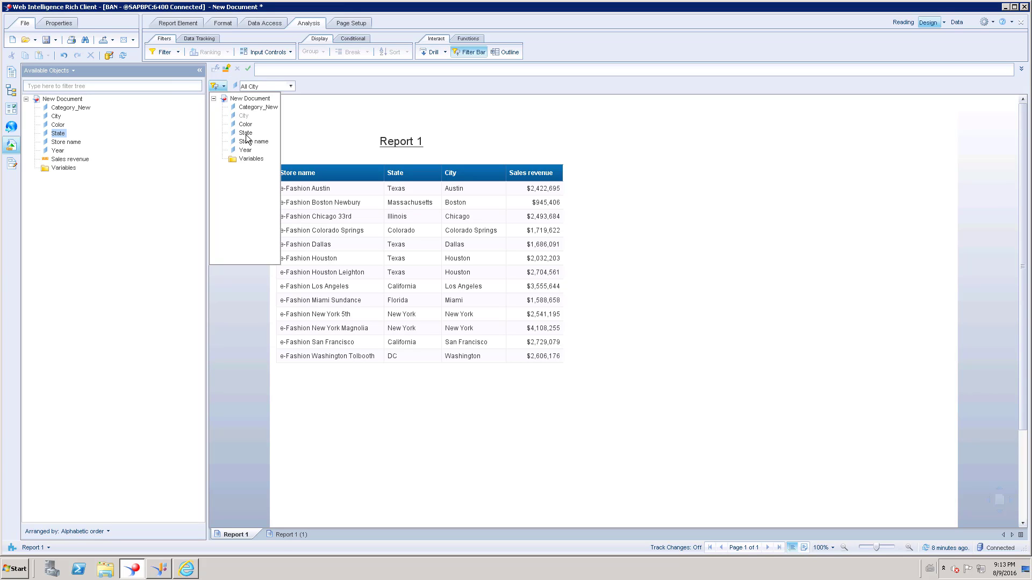
click(246, 130)
click(224, 86)
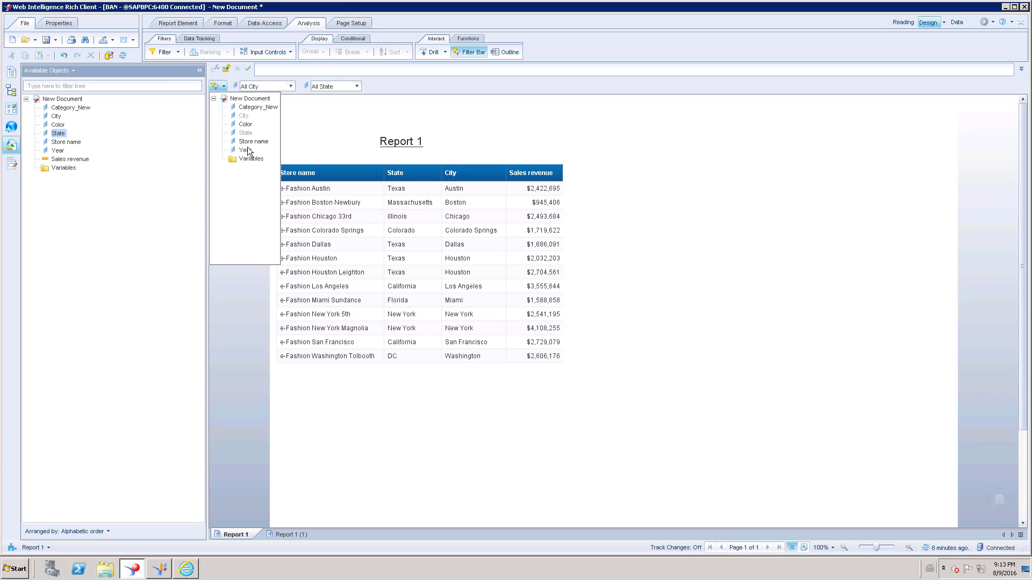
click(252, 141)
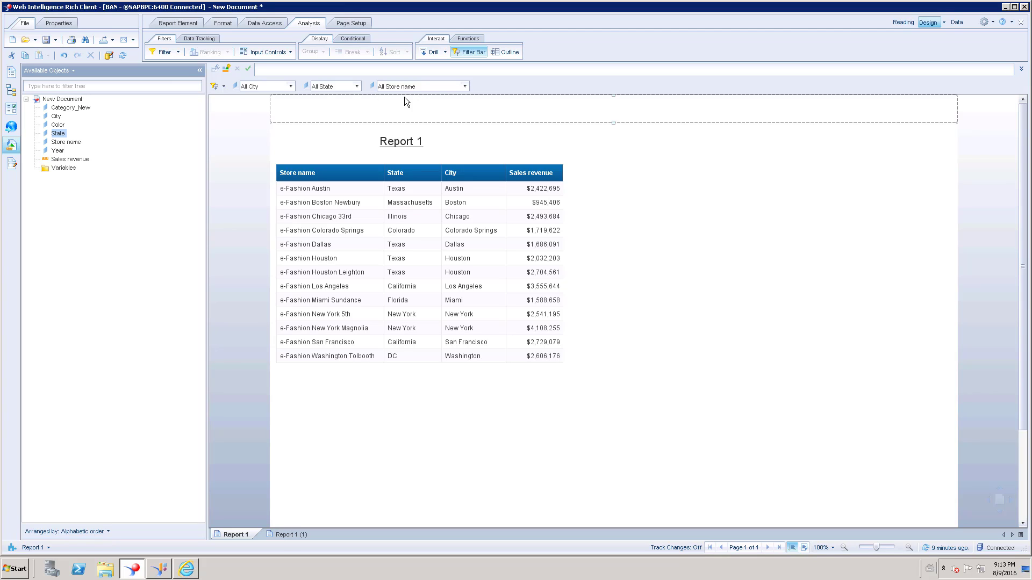
Set the Store name filter to e-Fashion Washington Tolbooth.
click(464, 86)
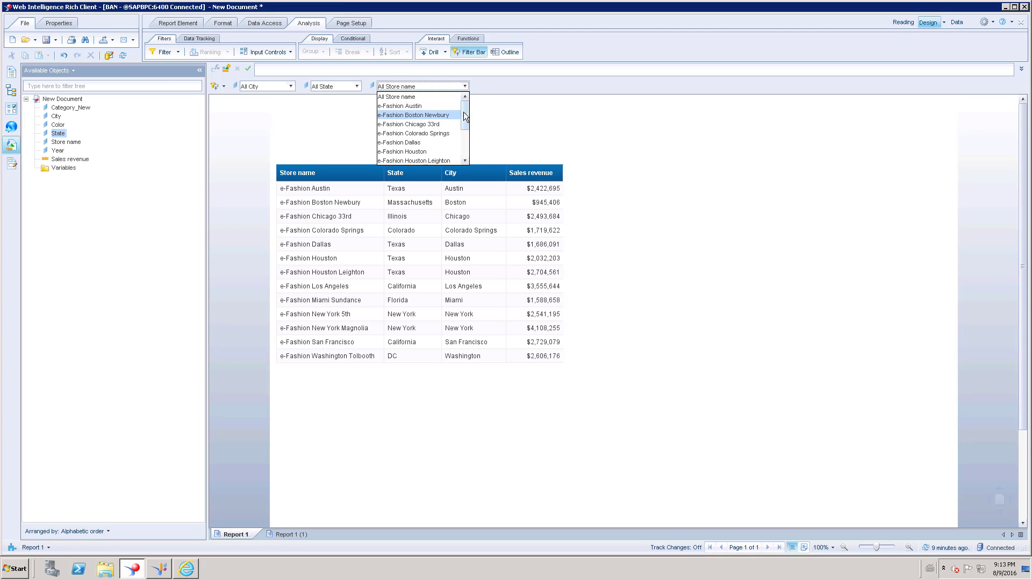
drag(466, 118, 464, 169)
click(398, 152)
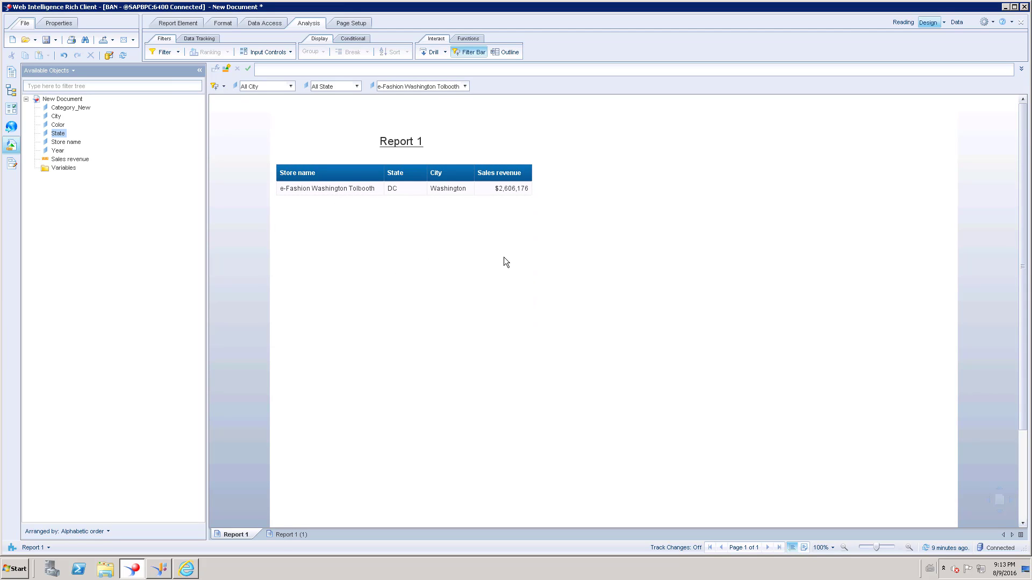
Remove the Store name filter from the filter bar.
click(274, 113)
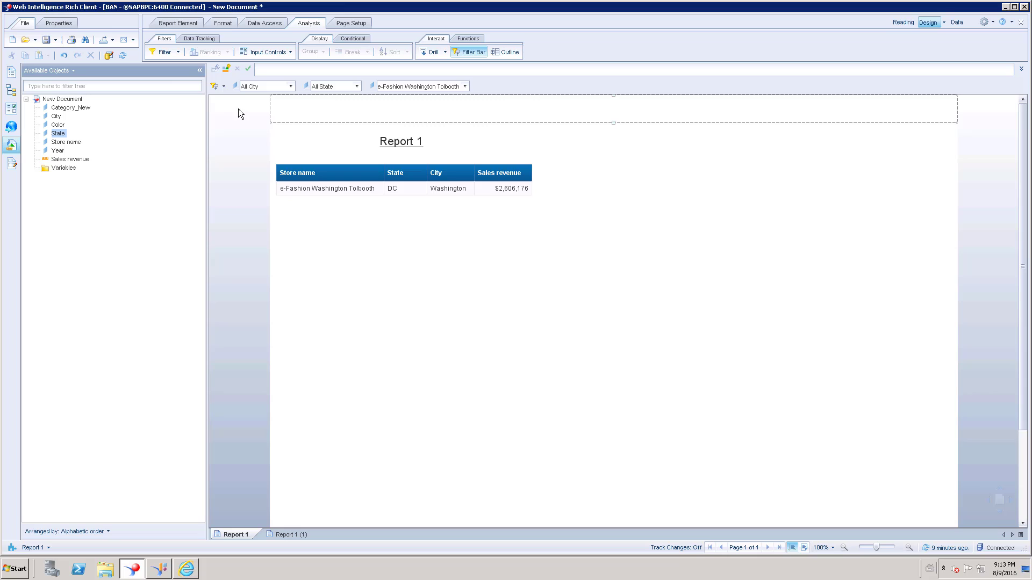
click(352, 135)
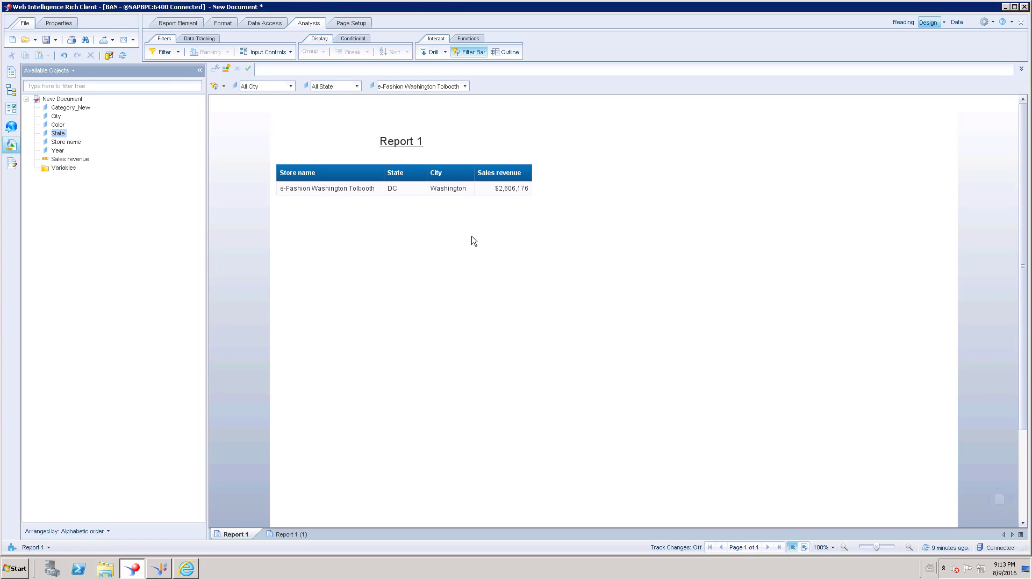
click(463, 87)
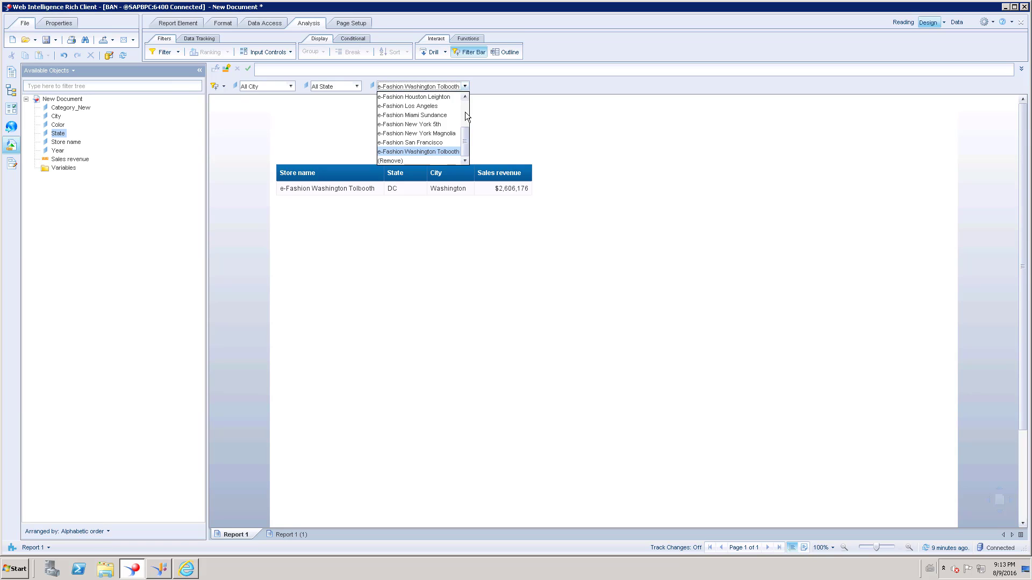
click(387, 161)
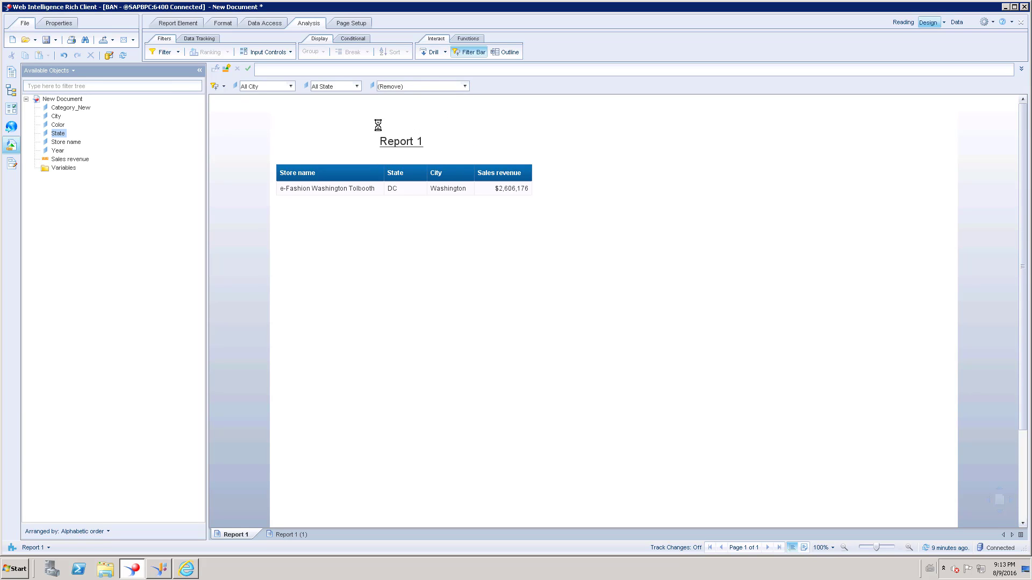
Remove the State filter, leaving only the City filter.
click(357, 86)
scroll(360, 131, down, 1)
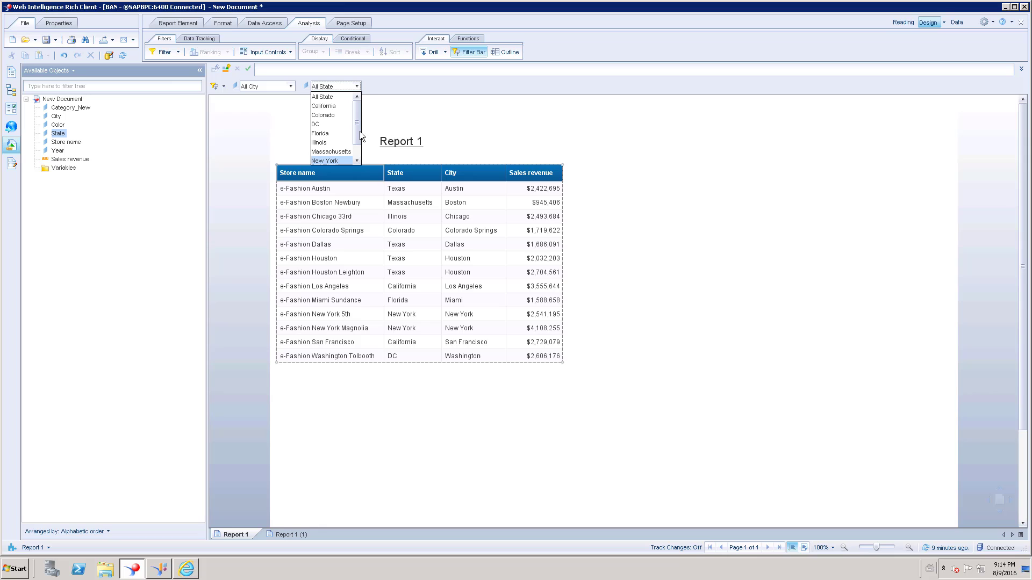
click(331, 160)
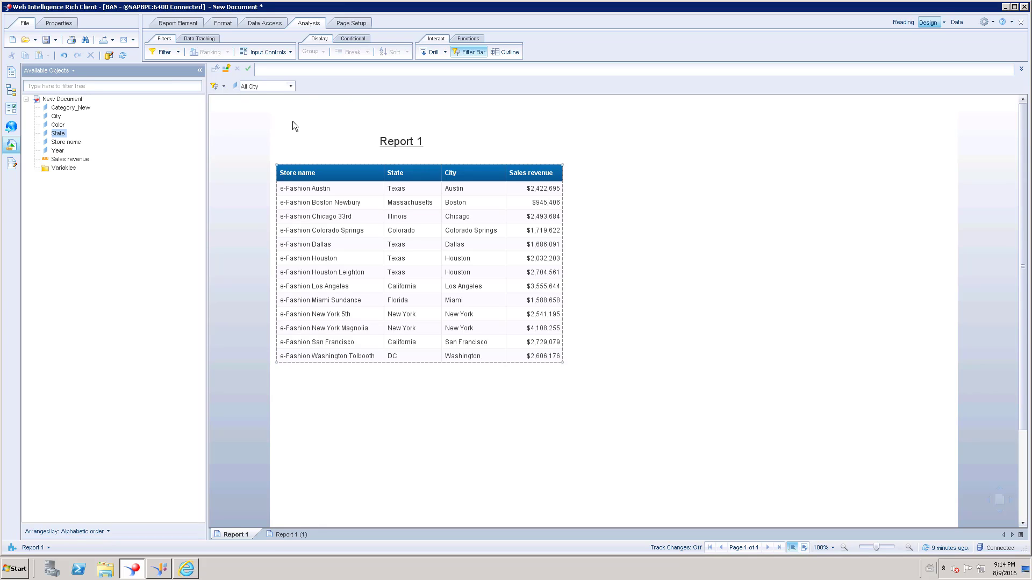
Hide the Filter Bar, then show it again.
click(468, 53)
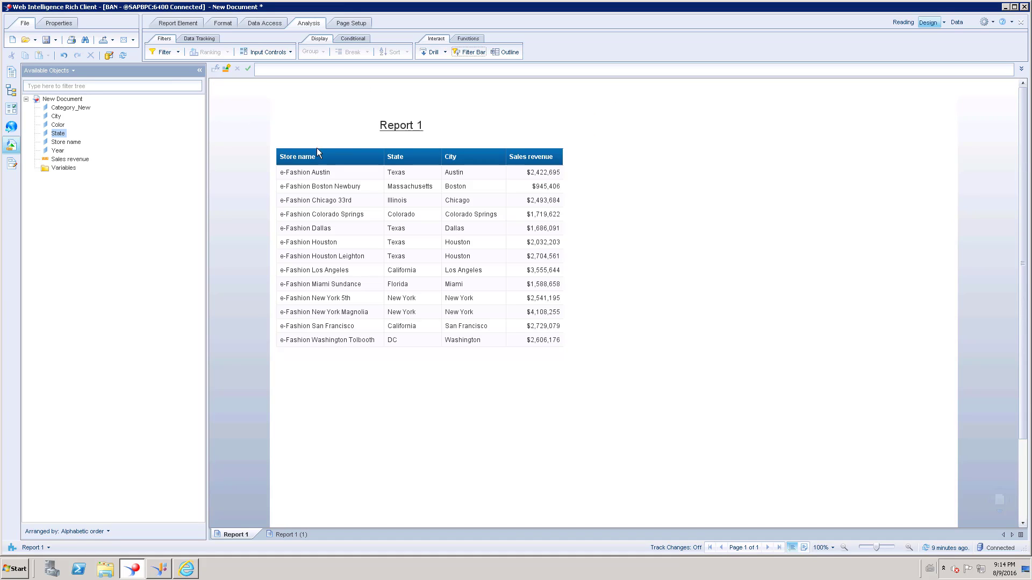
click(412, 228)
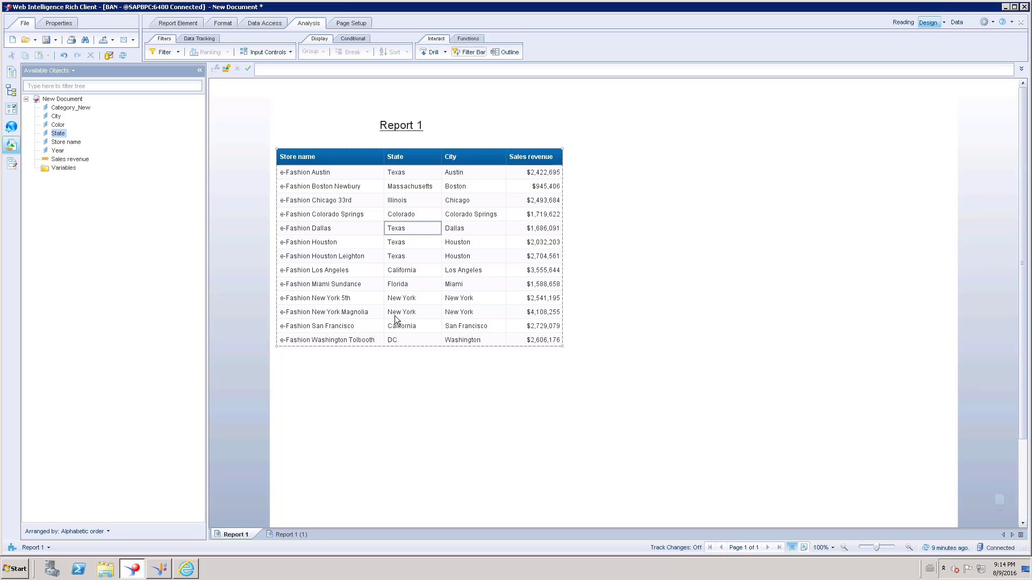
click(403, 386)
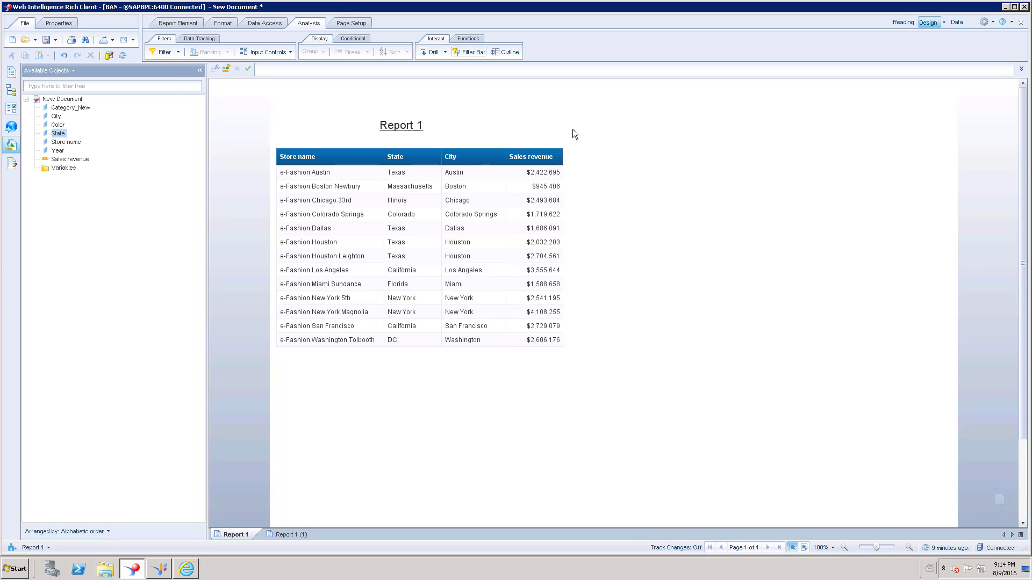
click(468, 53)
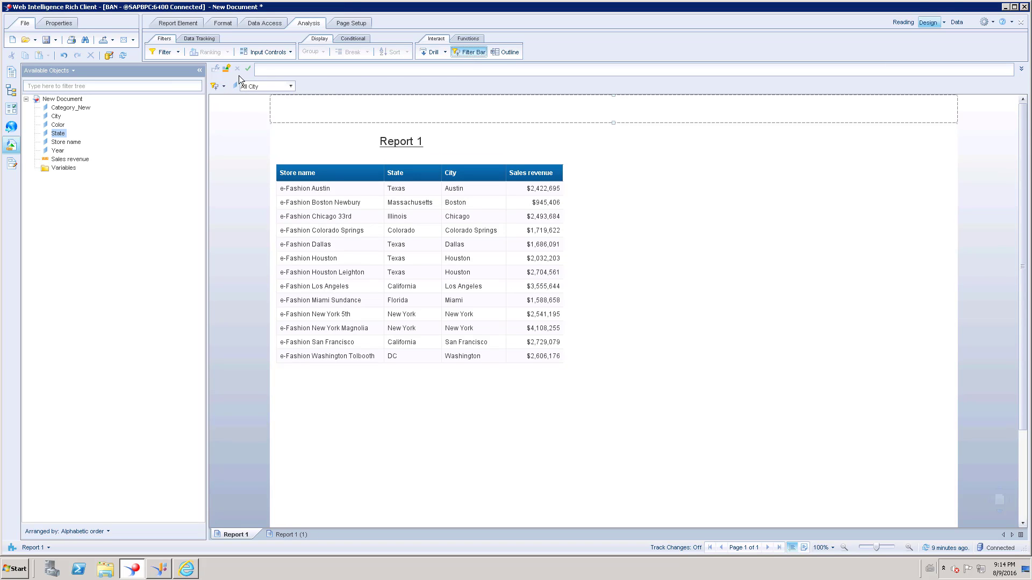
Remove the City filter so no report filters remain.
click(290, 86)
drag(291, 116, 292, 157)
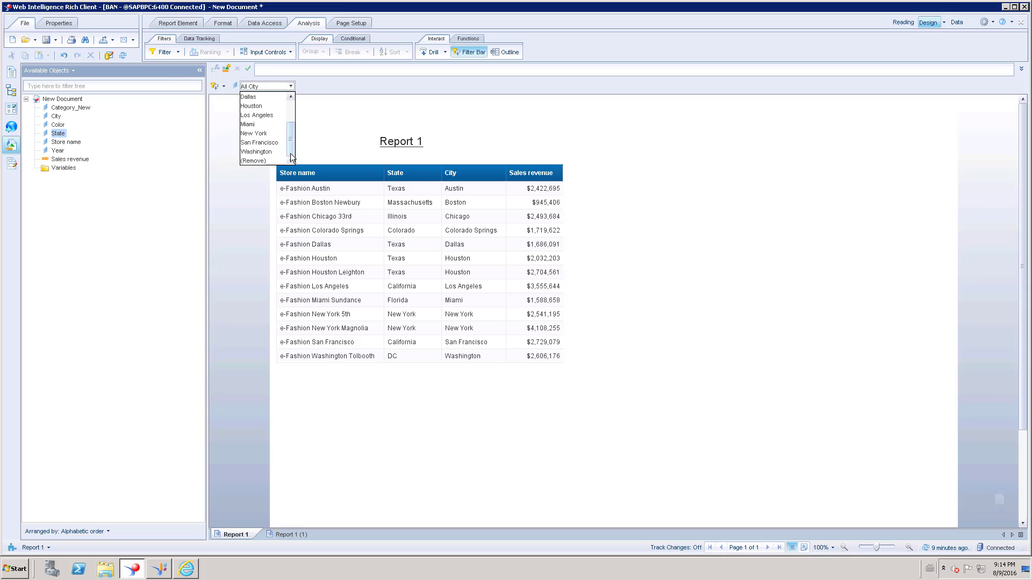
click(255, 160)
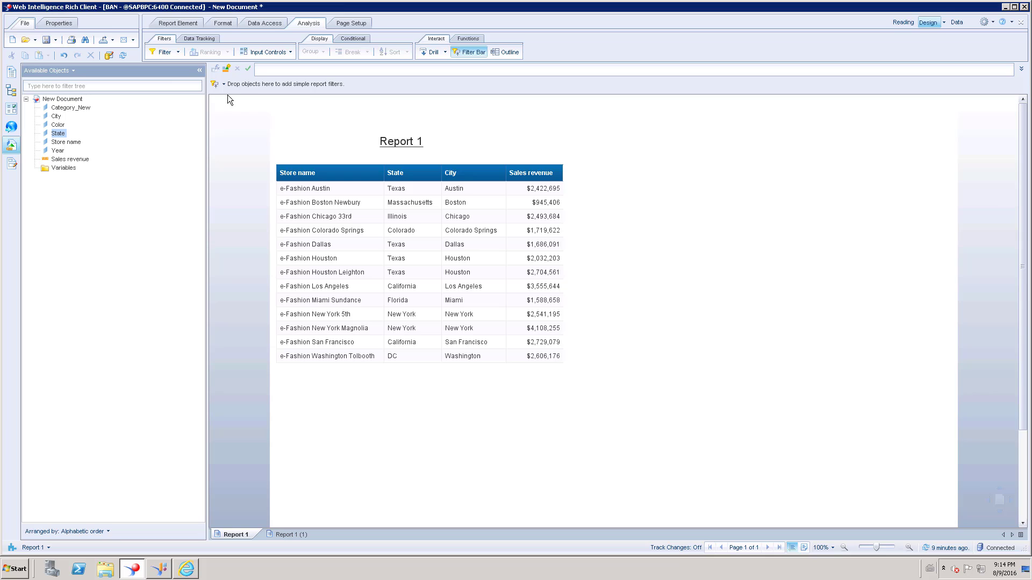
click(473, 52)
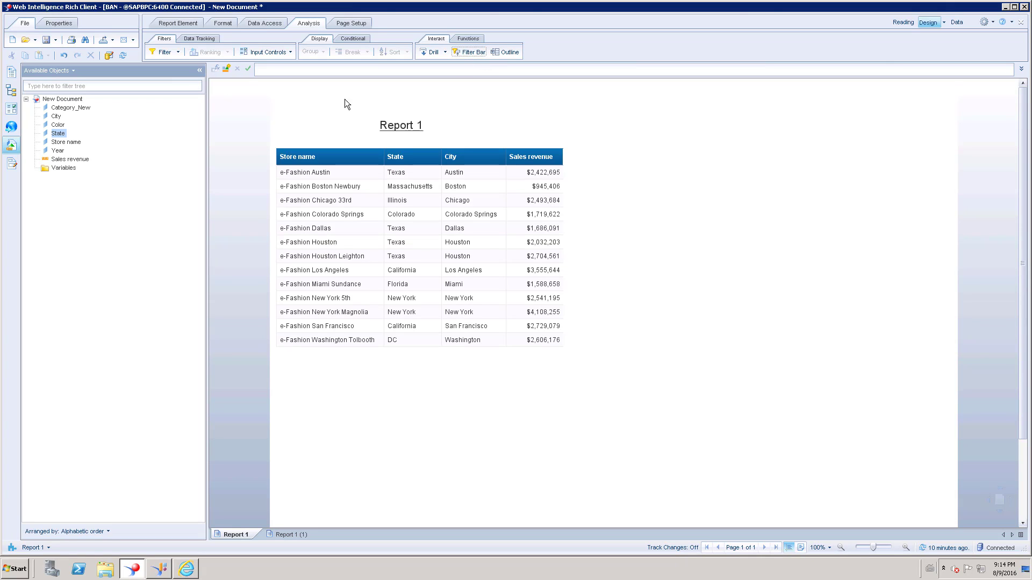